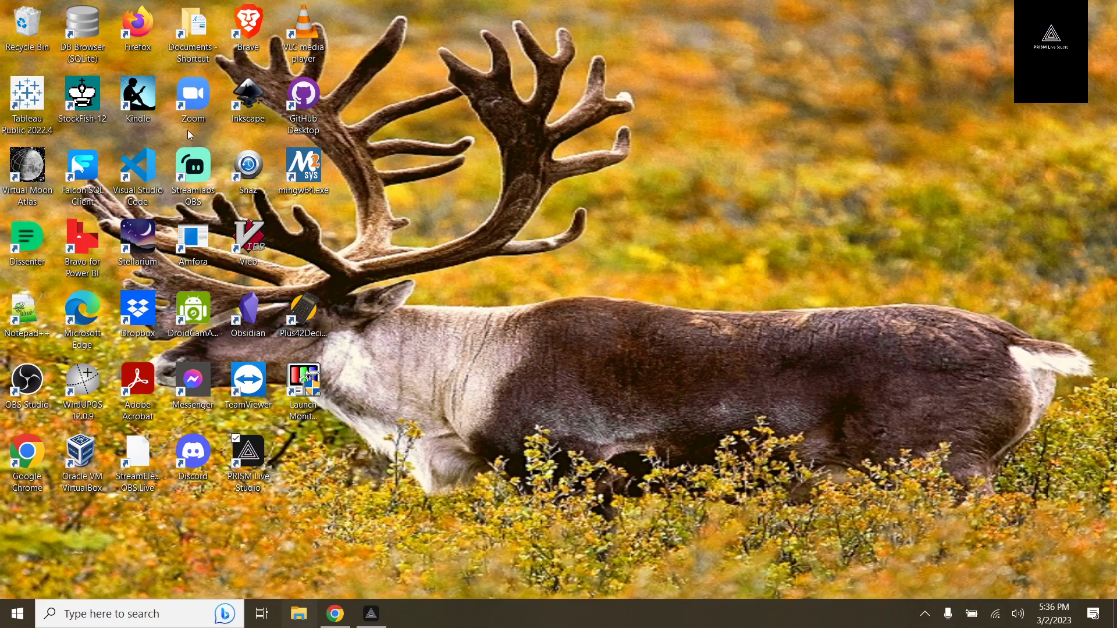
- Launch Firefox and load github.com in a new tab beside the ChatGPT chat
left_click(141, 26)
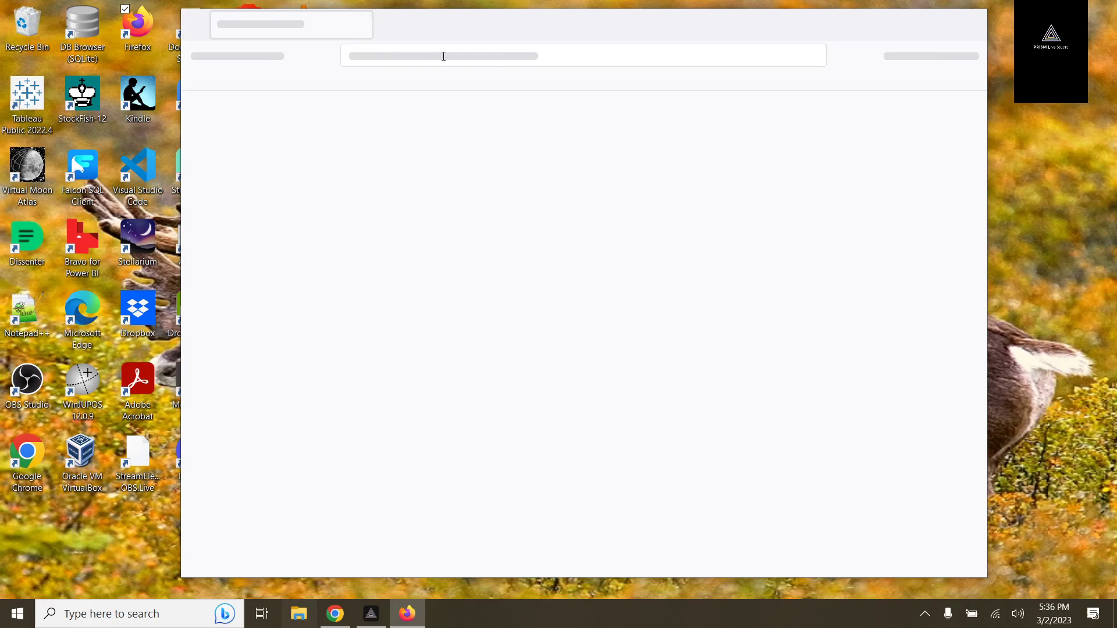
left_click_drag(474, 25, 506, 31)
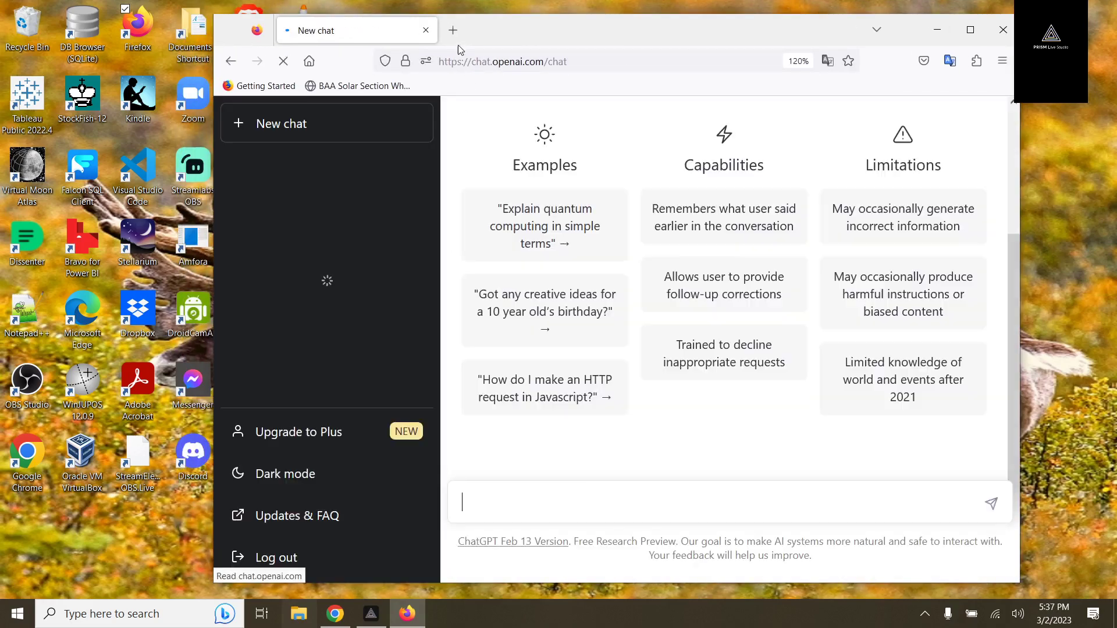
left_click(454, 31)
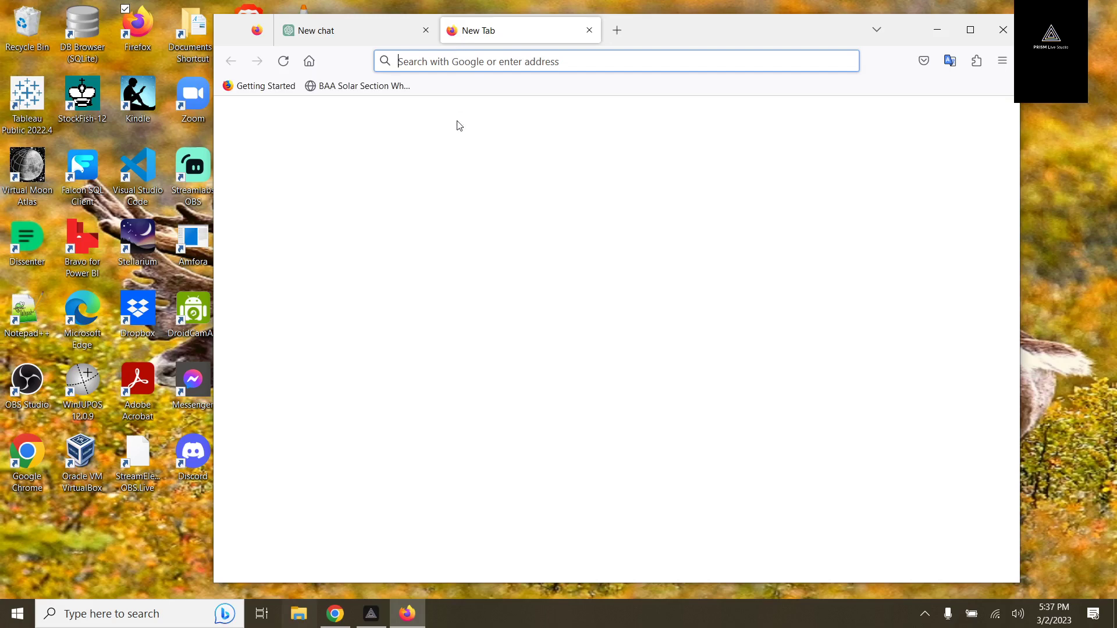
type("big")
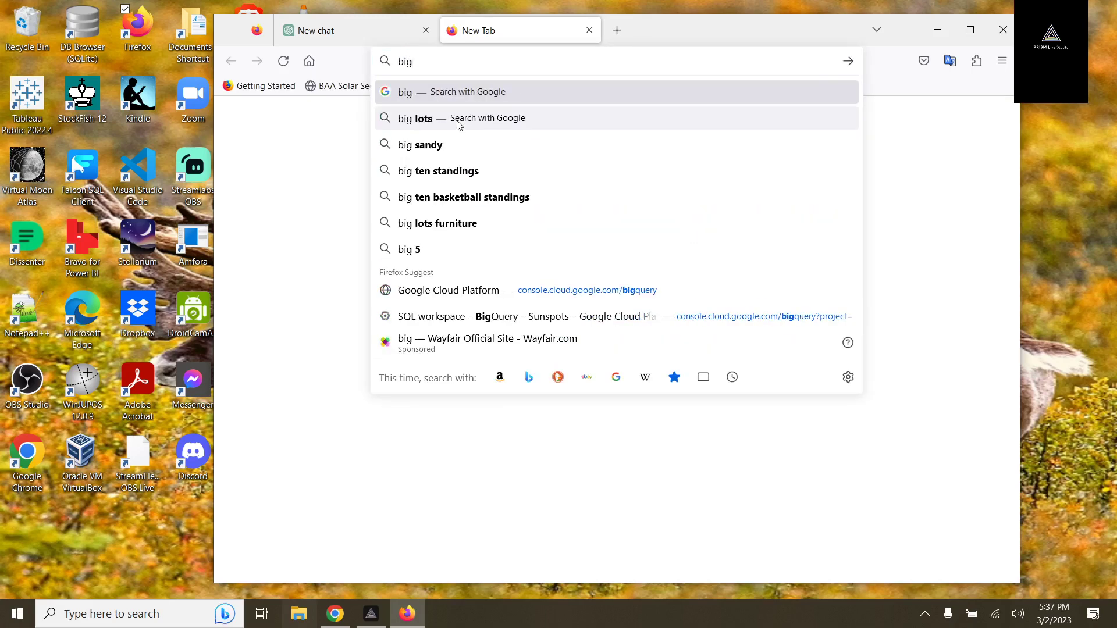
key("BackSpace")
key("BackSpace")
key("BackSpace")
type("bi")
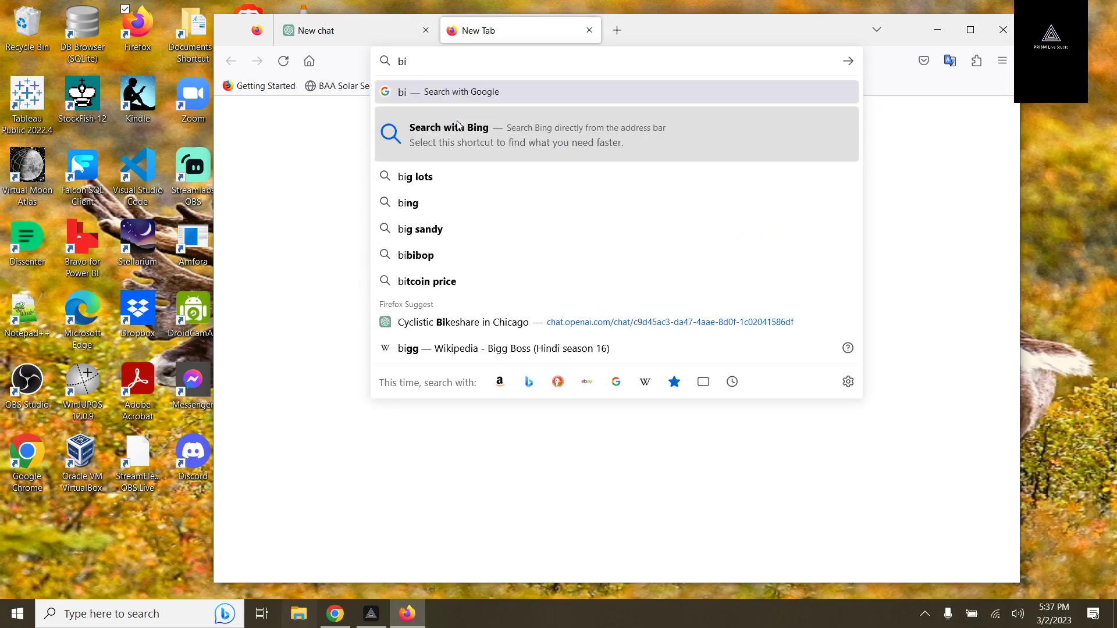
key("BackSpace")
key("BackSpace")
type("github.com/")
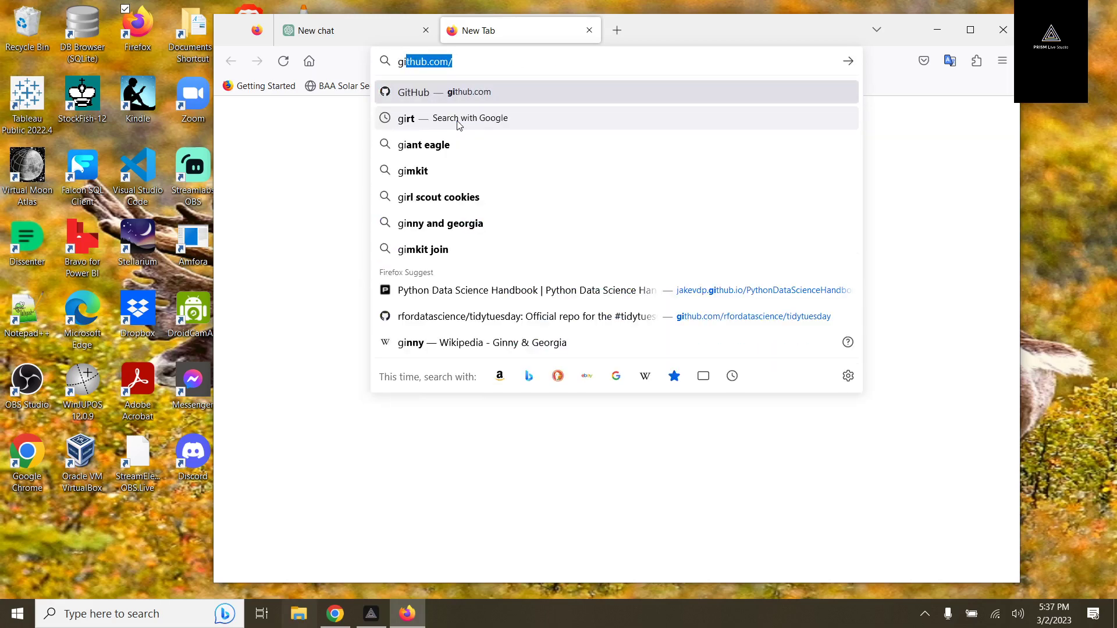
key("Return")
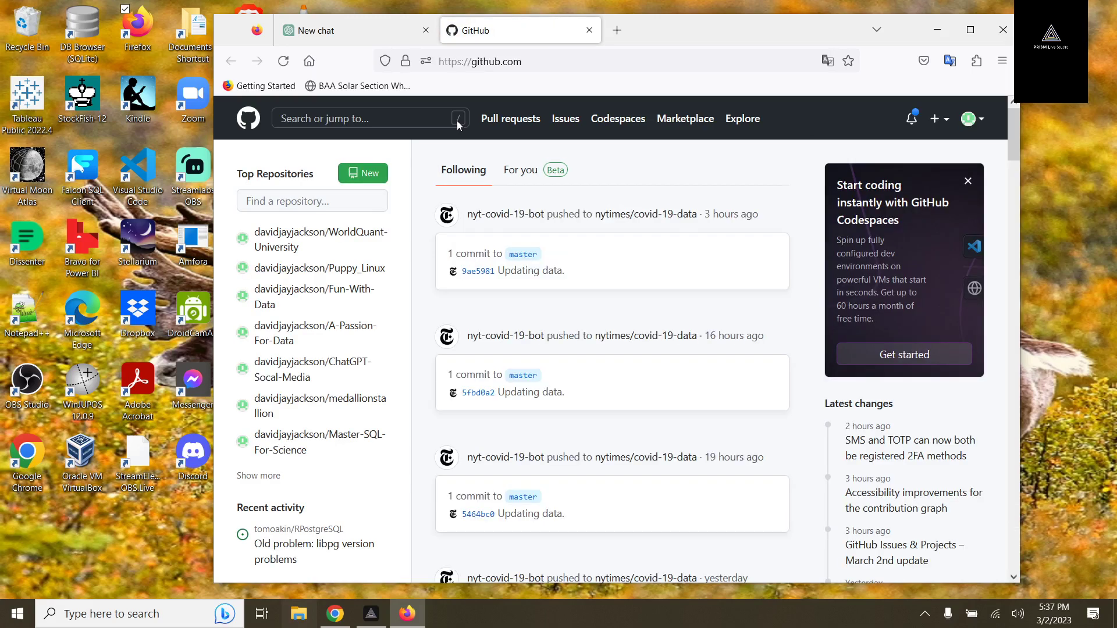
- Open the raw 'A Century of Work and Leisure' CSV in owid/owid-datasets and select its URL
left_click(427, 115)
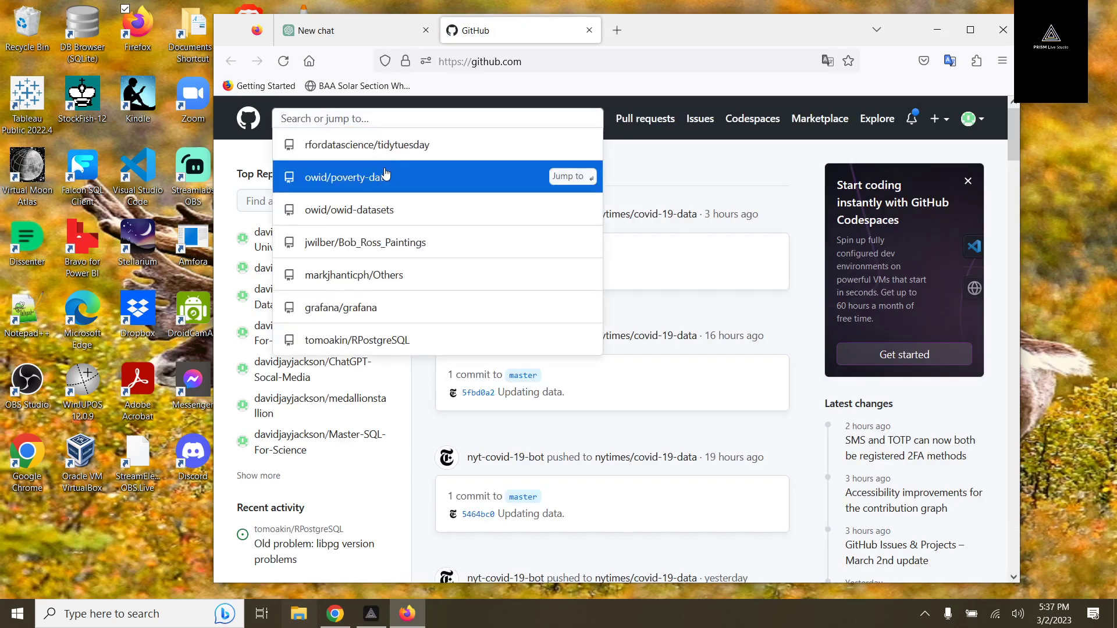
left_click(380, 213)
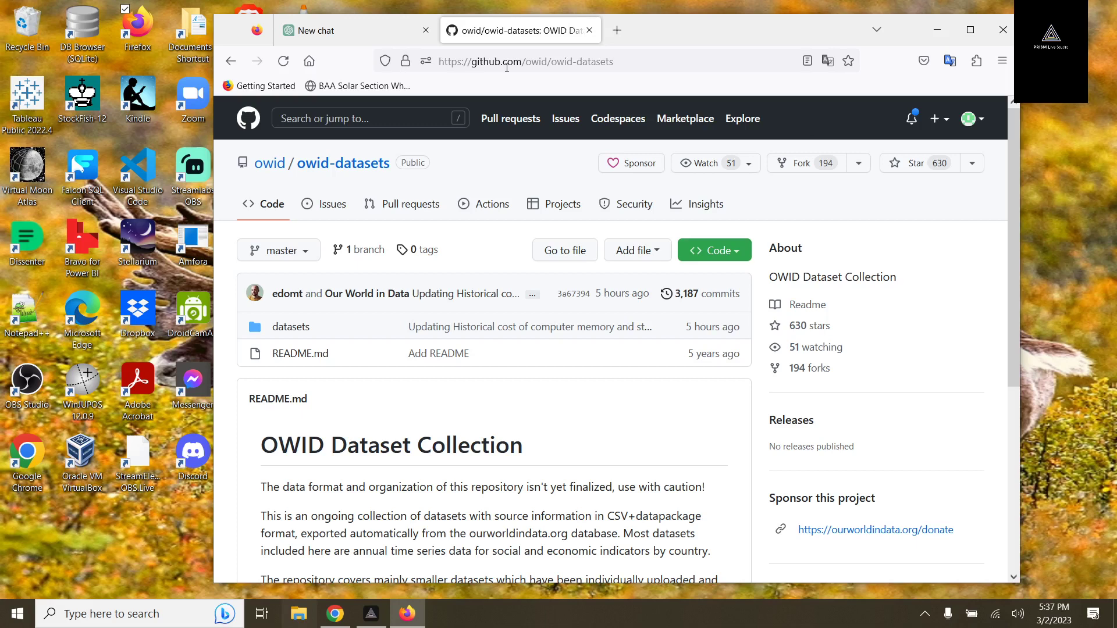
left_click(295, 329)
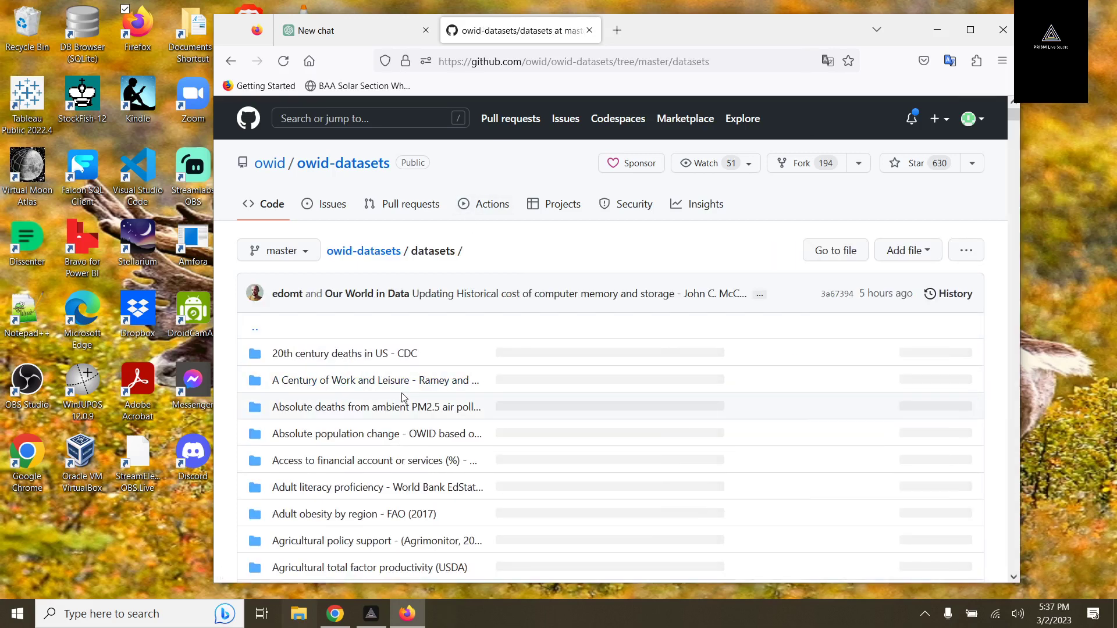
left_click(404, 387)
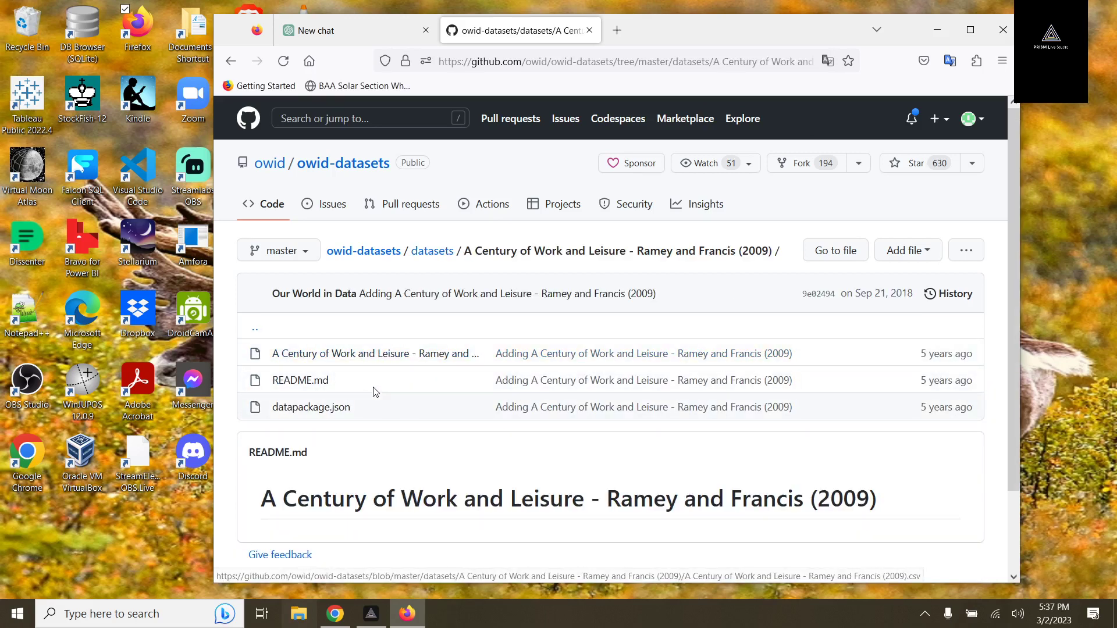
left_click(394, 358)
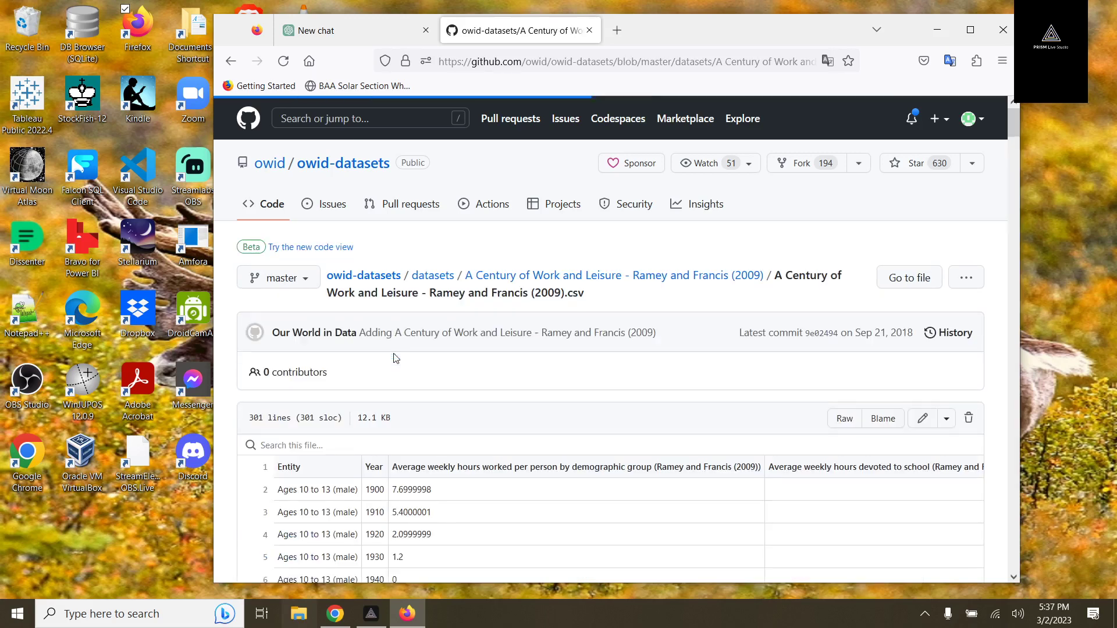
left_click(845, 419)
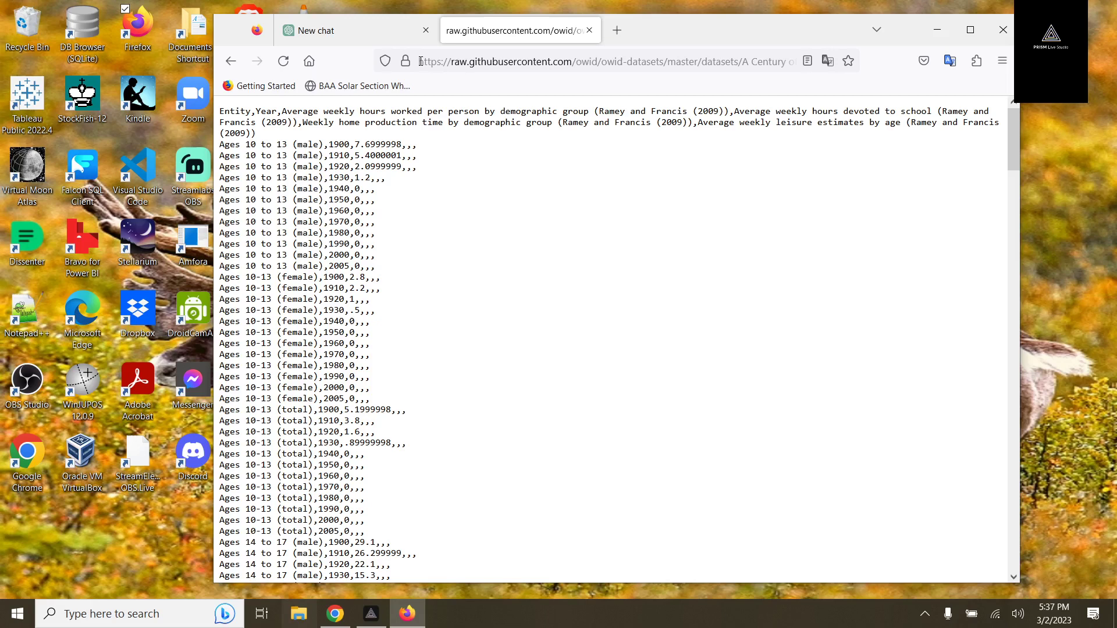
left_click_drag(421, 59, 852, 75)
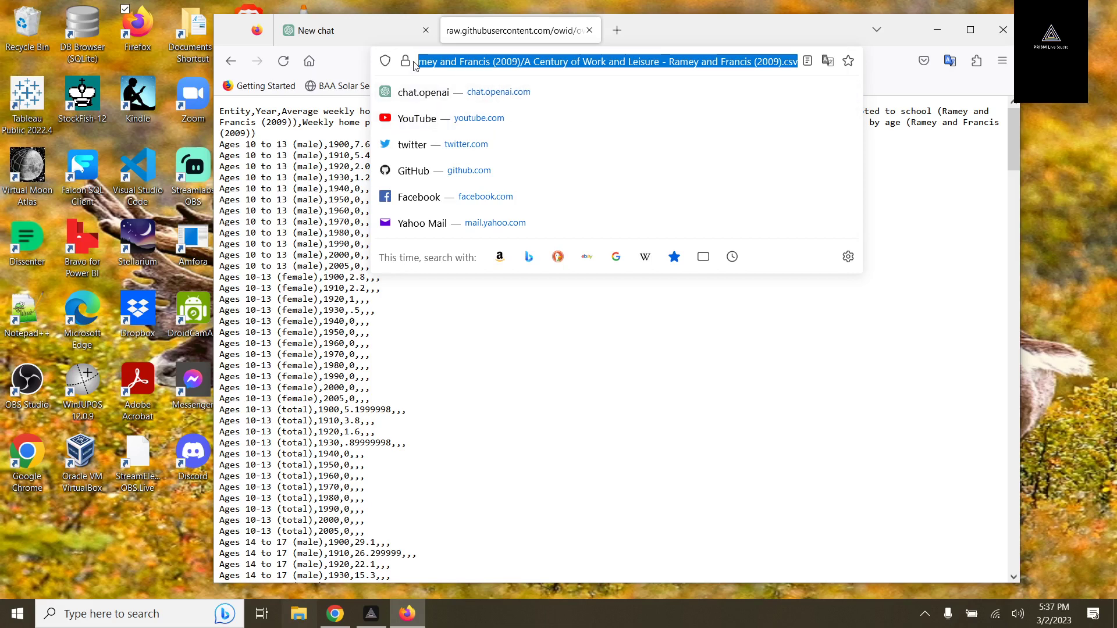
- Ask ChatGPT 'What is this data about:' with the raw CSV link pasted on the next line
left_click(369, 30)
type("What is thi")
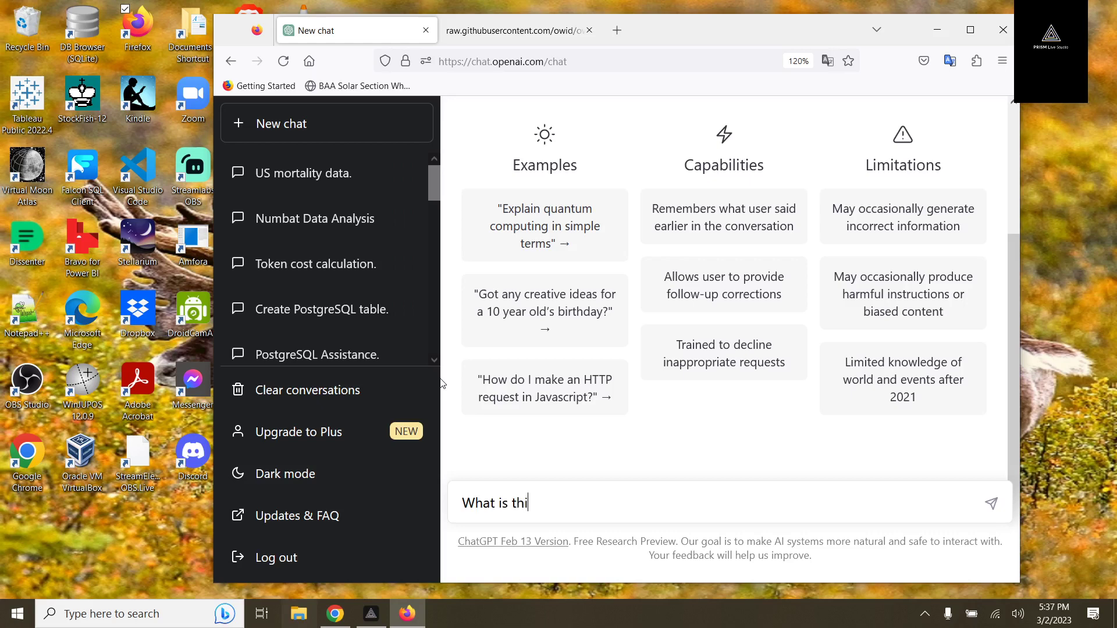
type("s data about:")
key("shift+Return")
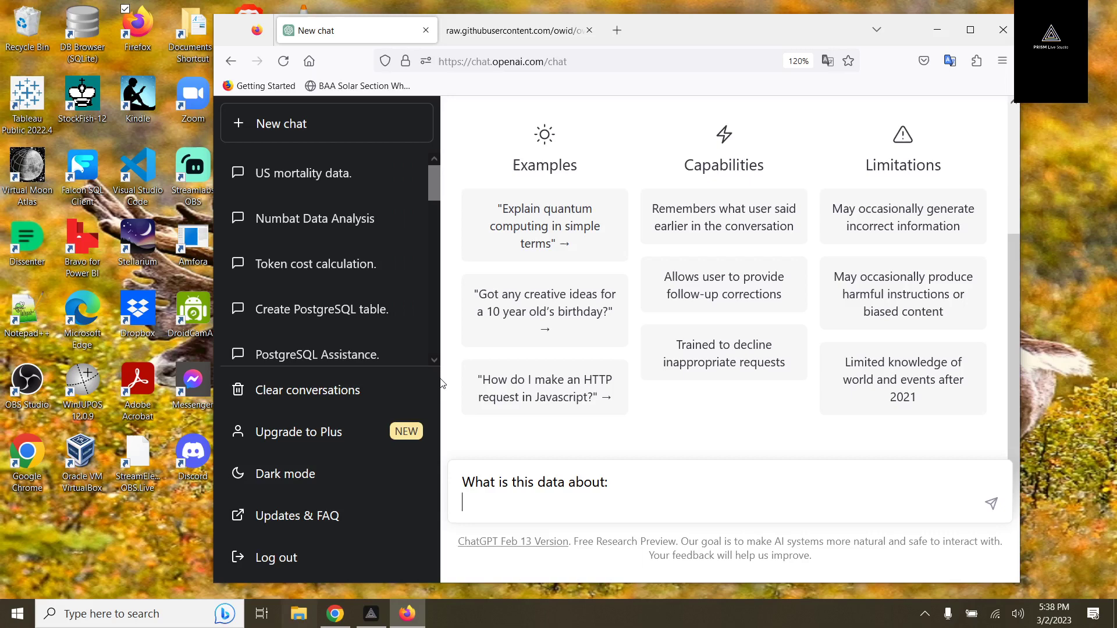
type("https://raw.githubusercontent.com/owid/owid-datasets/master/datasets/A%20Century%20of%20Work%20and%20Leisure%20-%20Ramey%20and%20Francis%20(2009)/A%20Century%20of%20Work%20and%20Leisure%20-%20Ramey%20and%20Francis%20(2009).csv")
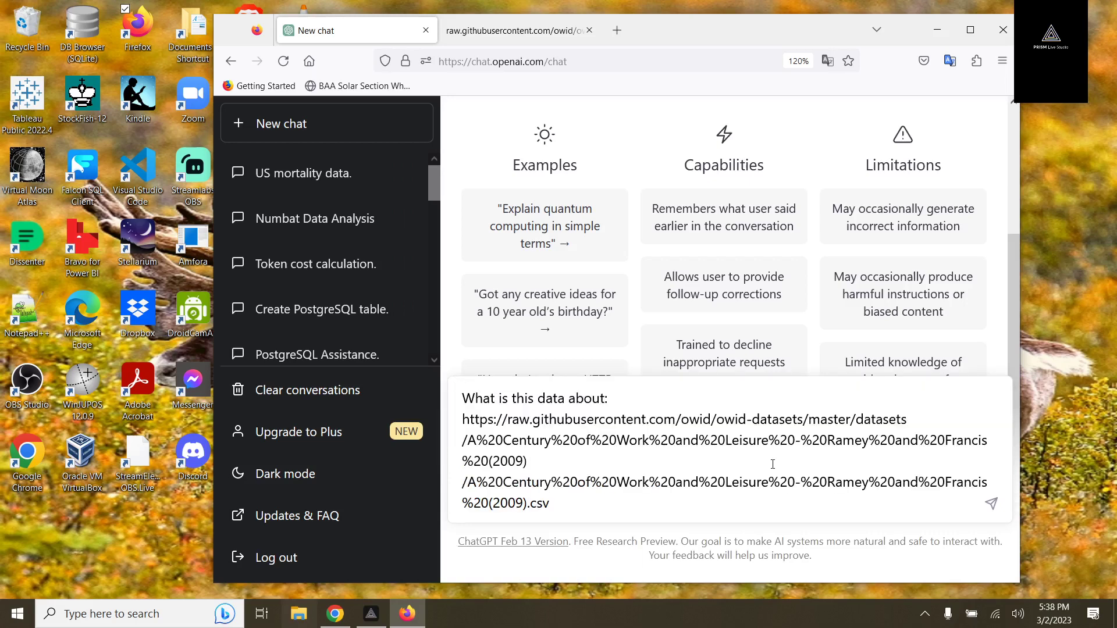
left_click(991, 503)
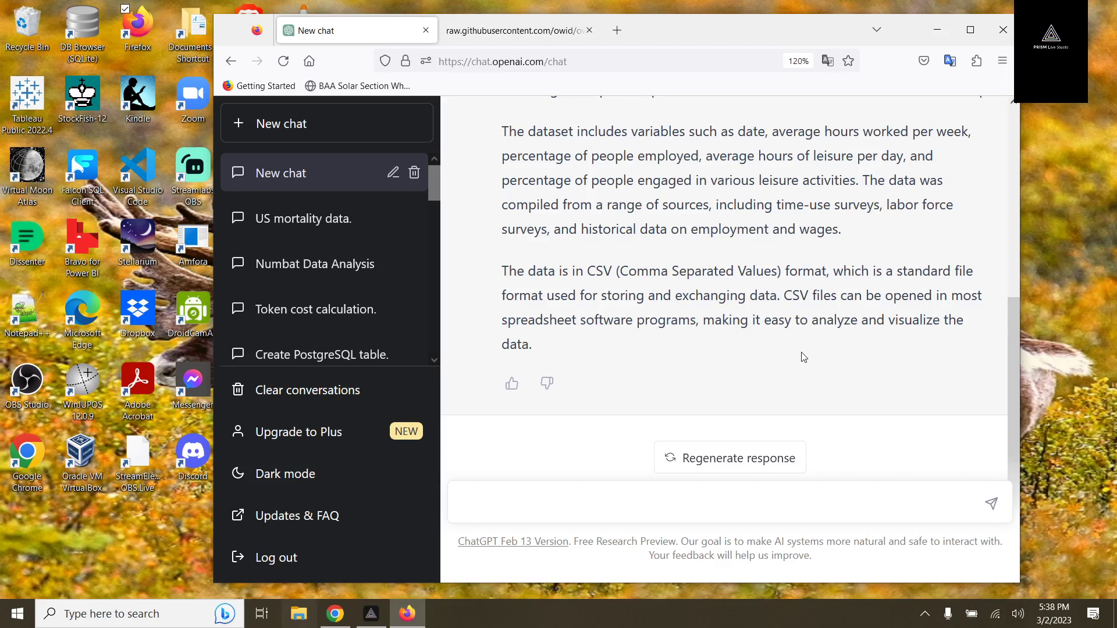
scroll(804, 357, "up", 3)
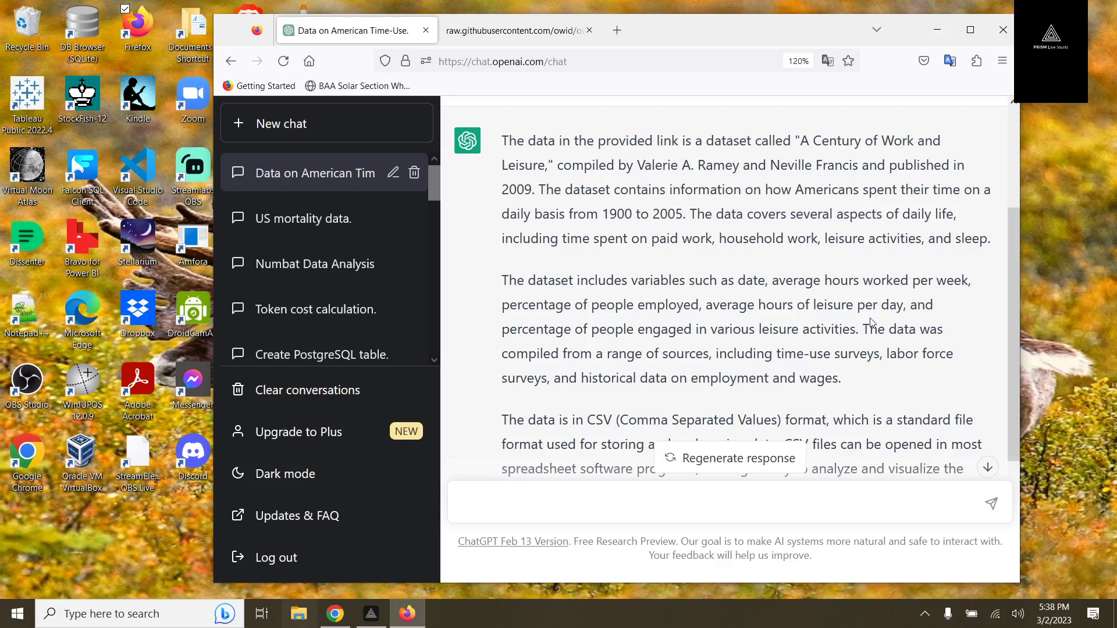
scroll(833, 318, "down", 3)
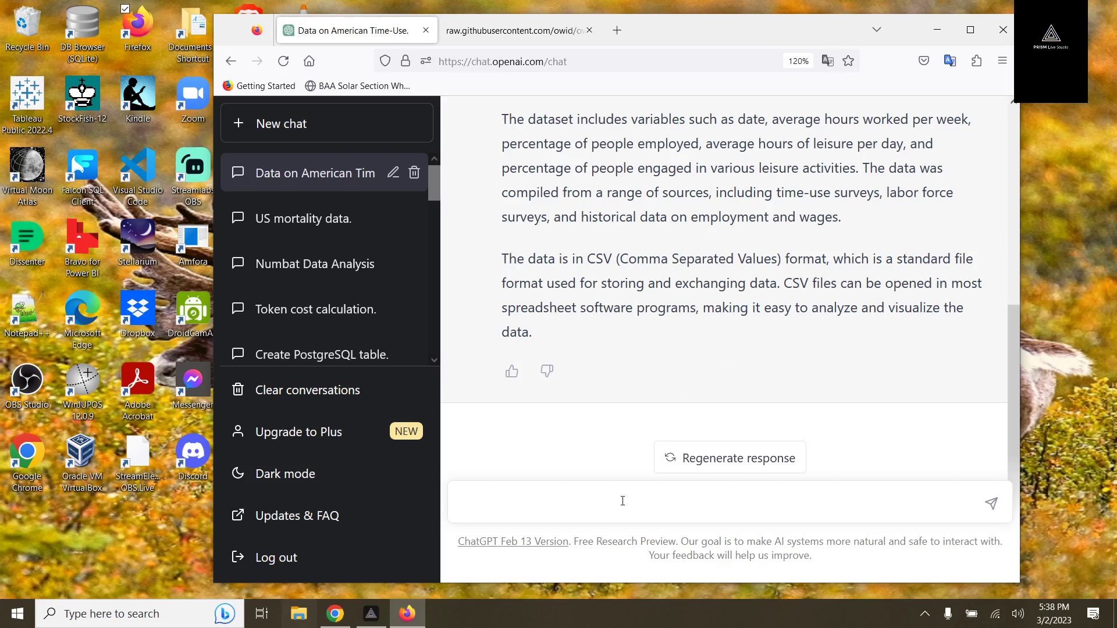
- Send 'Can I get a sample of the data' and read the returned 1900–1908 rows
type("Can I get a sample of the data")
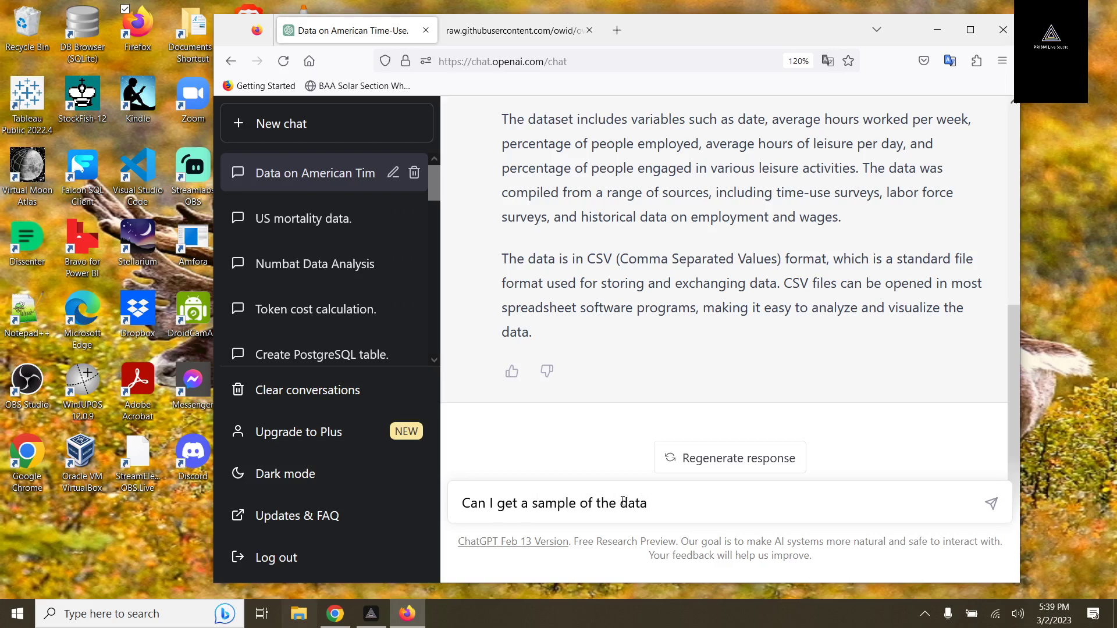
key("Return")
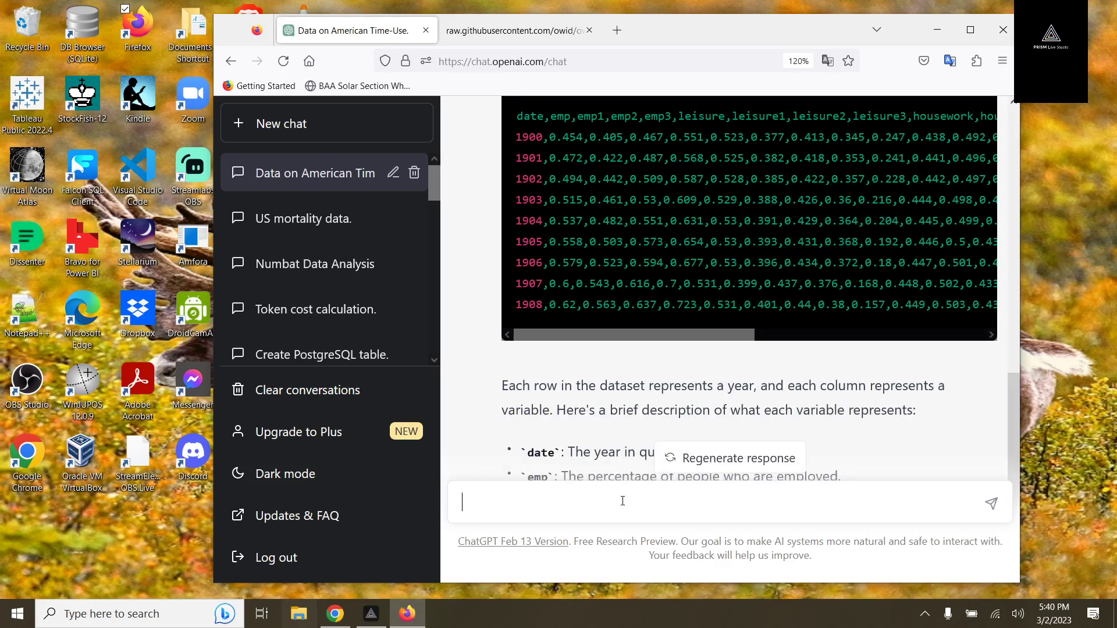
scroll(622, 410, "down", 2)
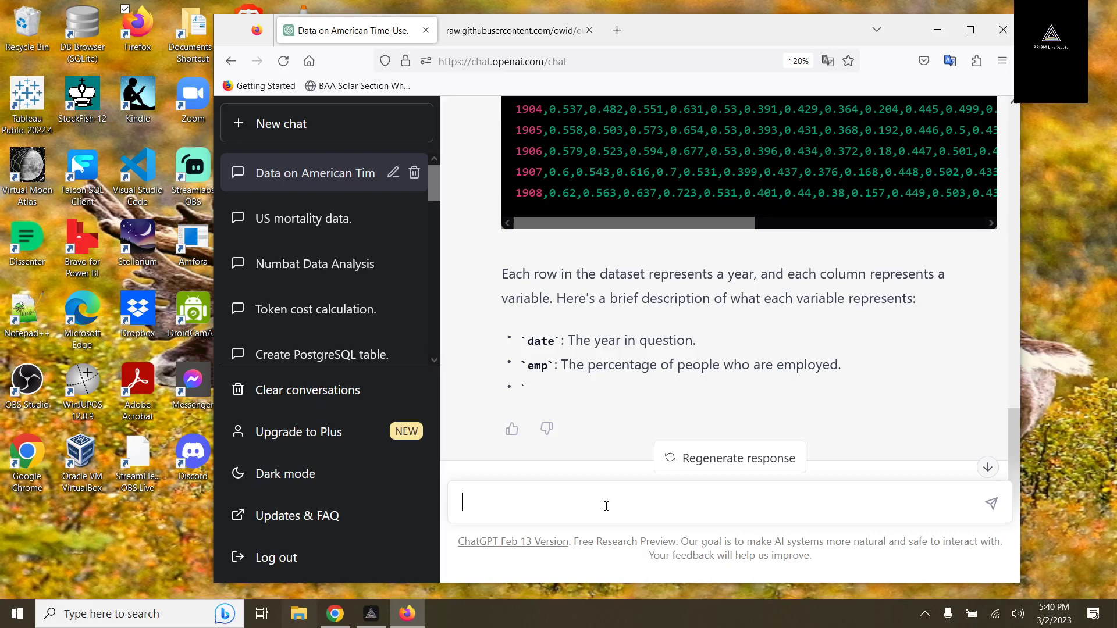
- Type 'Write python pandas code to read csv file and display the shape of the data and the description of the data'
type("Wrire")
key("BackSpace")
key("BackSpace")
key("BackSpace")
type("ite pytnhon pandas")
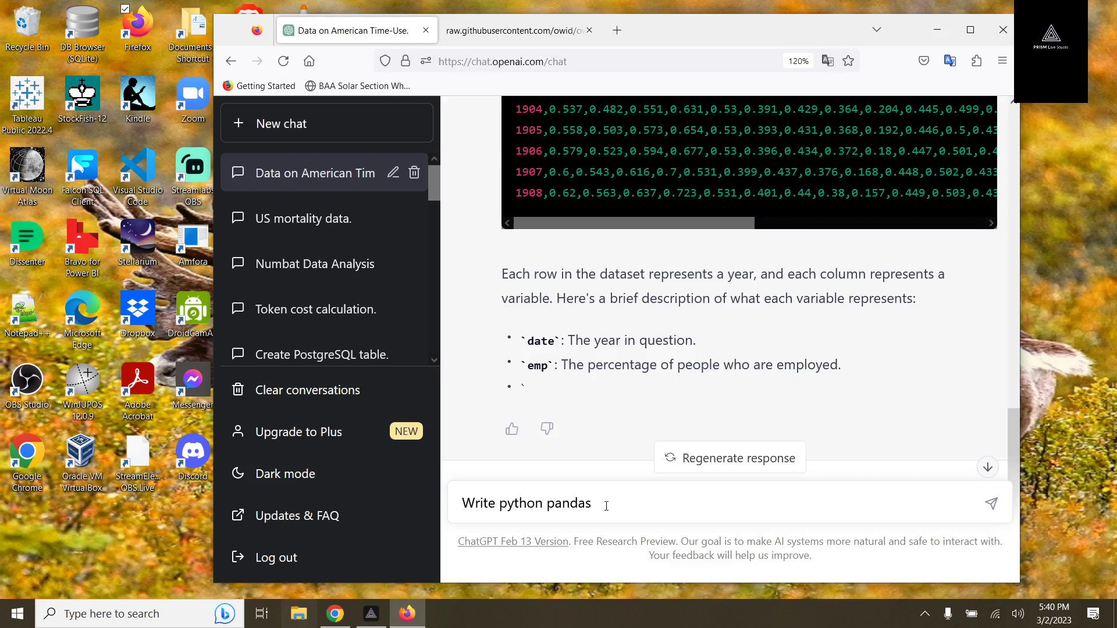
type(" code to read csv fi")
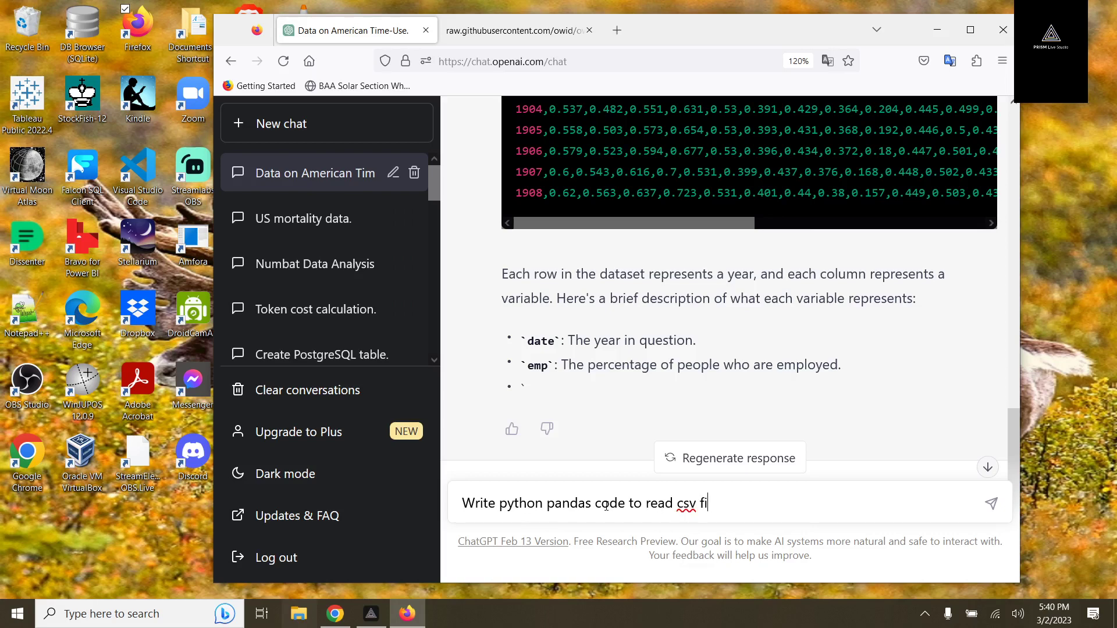
type("le and display the s")
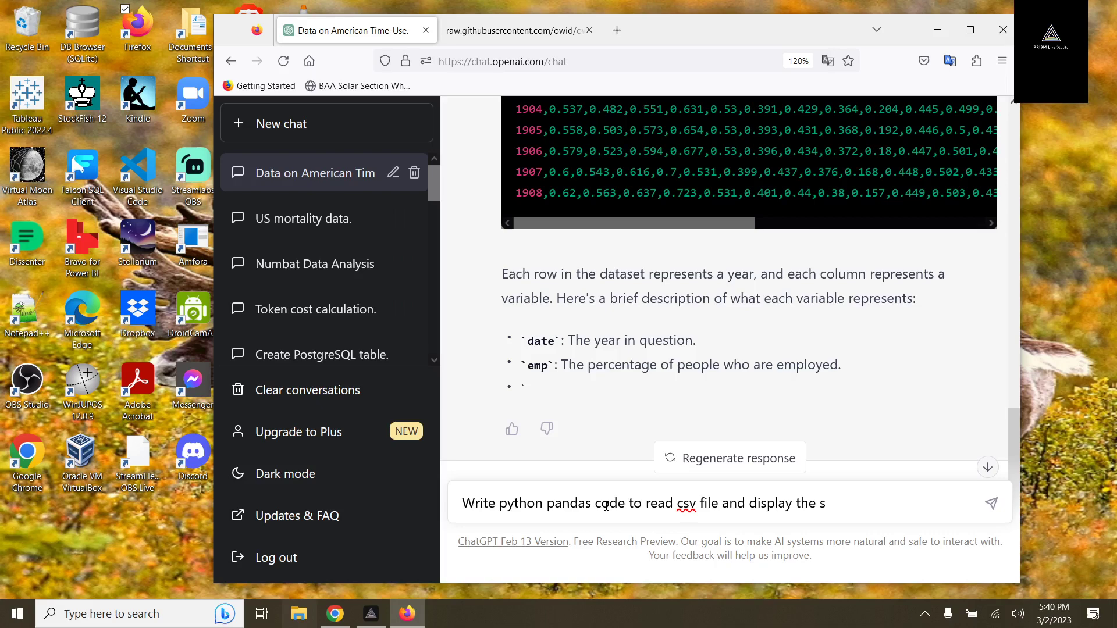
type("ahape of the data and the")
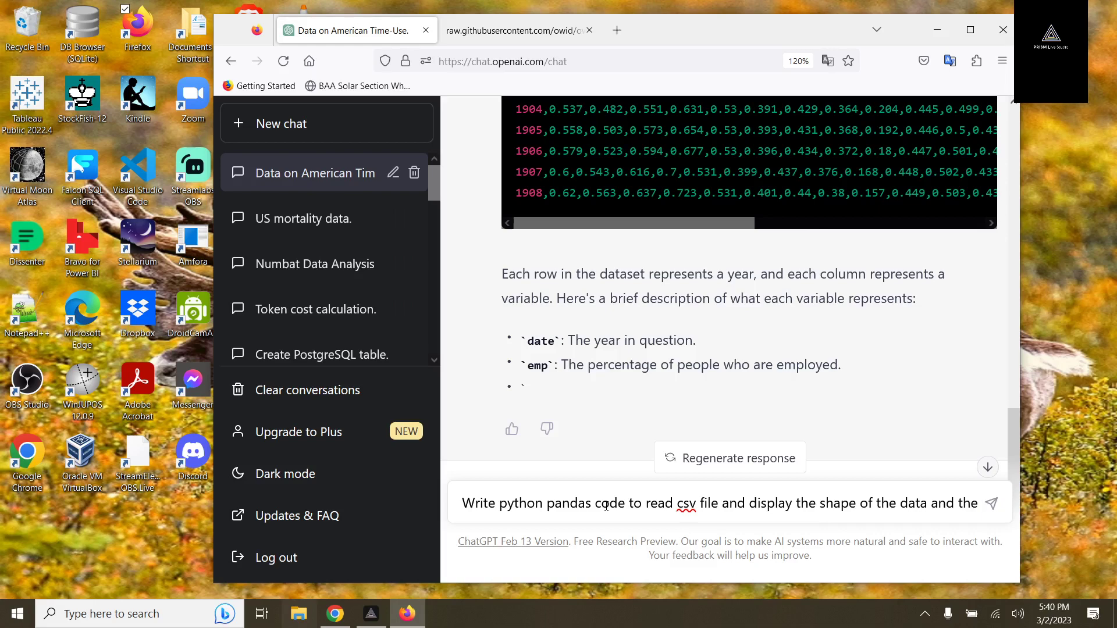
type("shape of the data and the description")
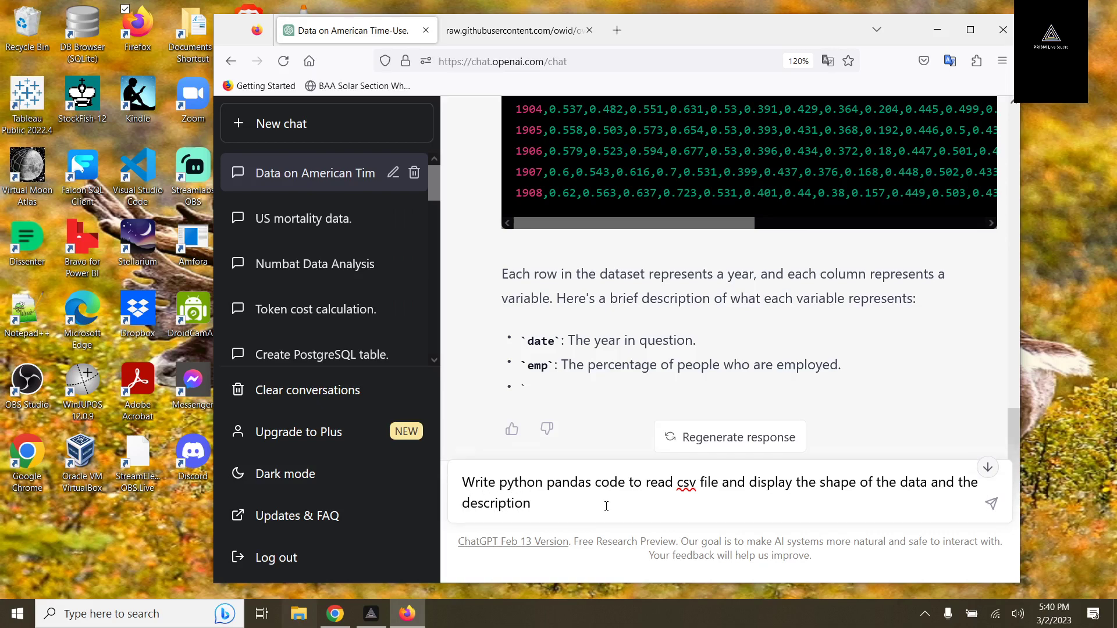
type(" of the data")
- Send the pandas prompt and review the returned df.shape and df.describe() code
key("Return")
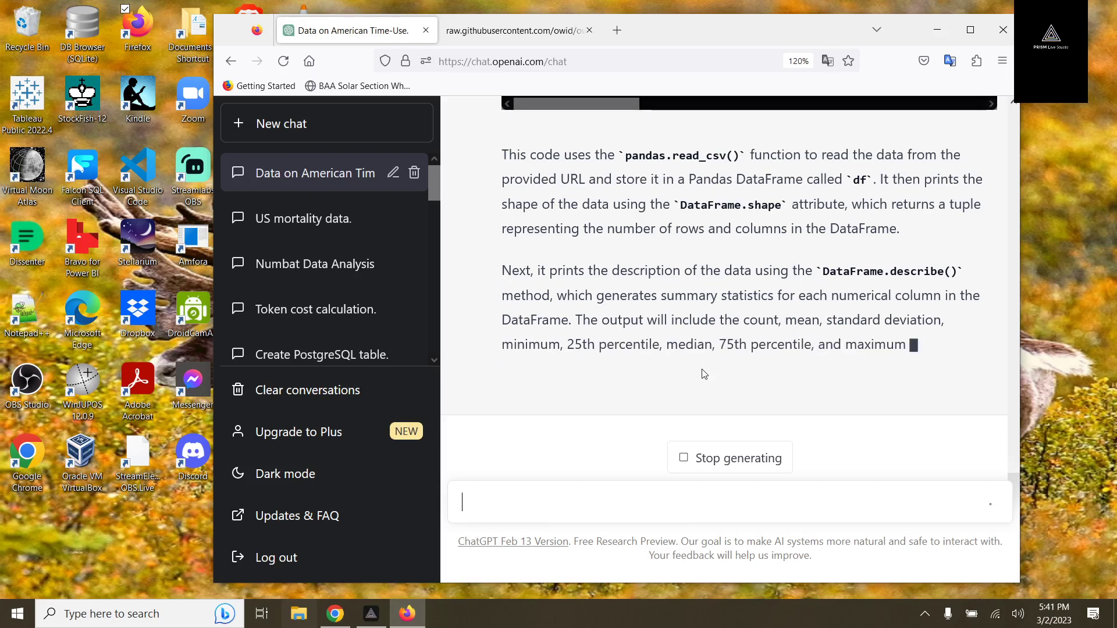
scroll(705, 349, "up", 3)
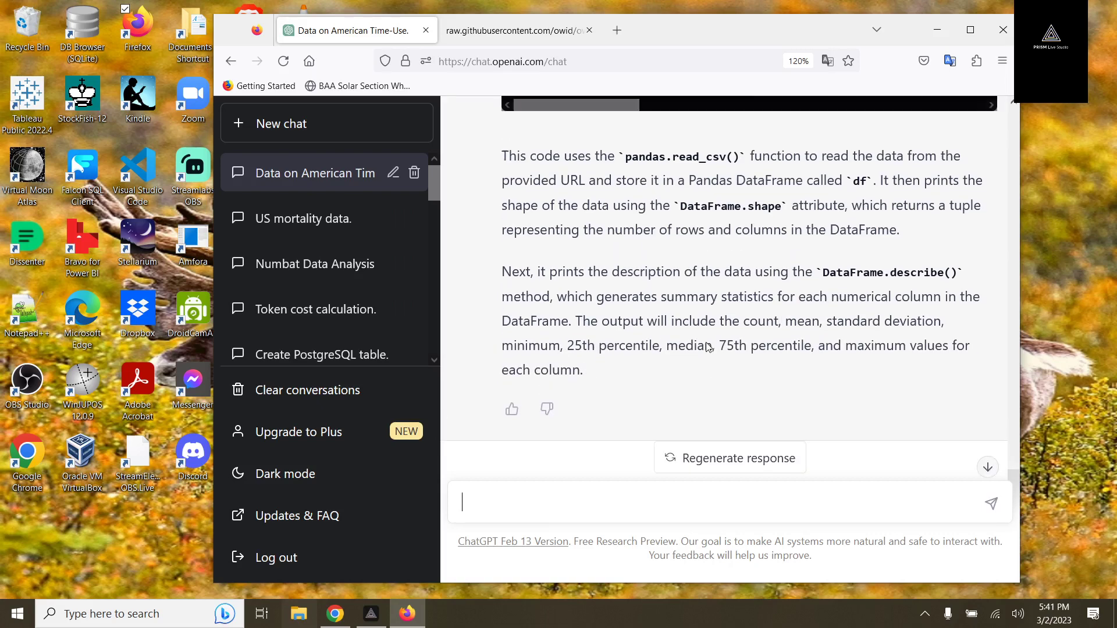
scroll(706, 343, "down", 2)
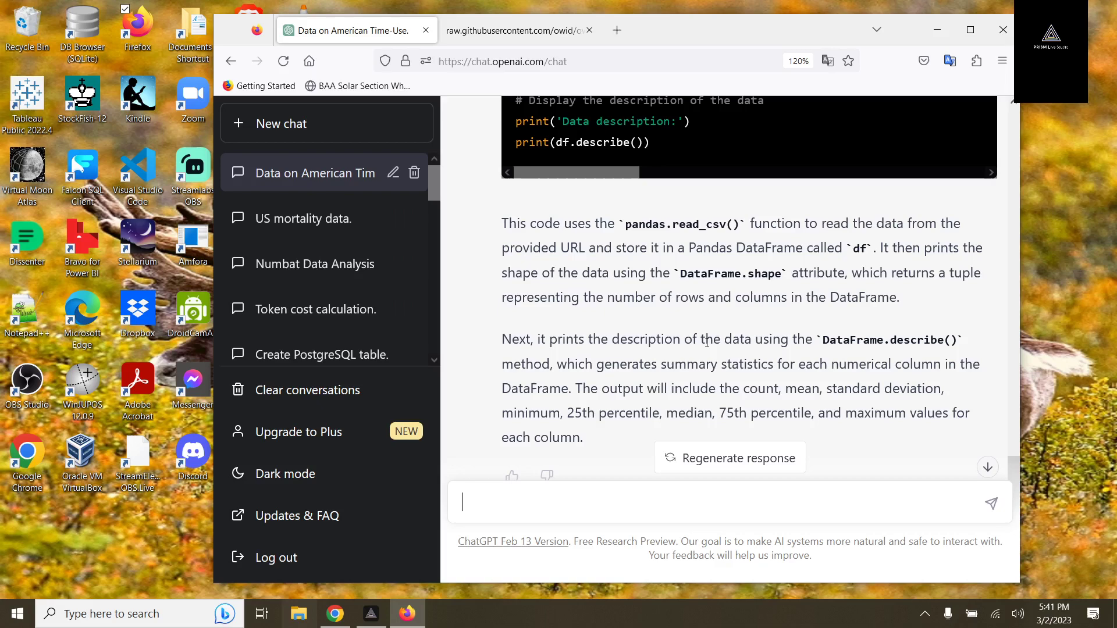
- Send 'Can you display the output from the describe function?' to ChatGPT
type("Can you displat the")
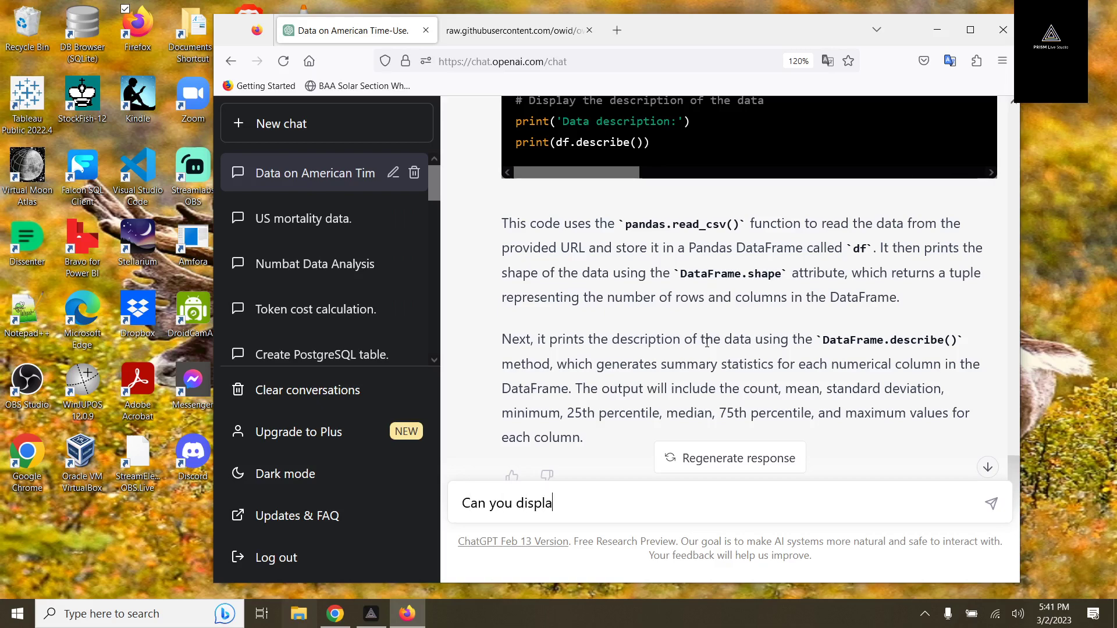
key("BackSpace")
key("BackSpace")
key("BackSpace")
key("BackSpace")
key("BackSpace")
type("y the output from the d")
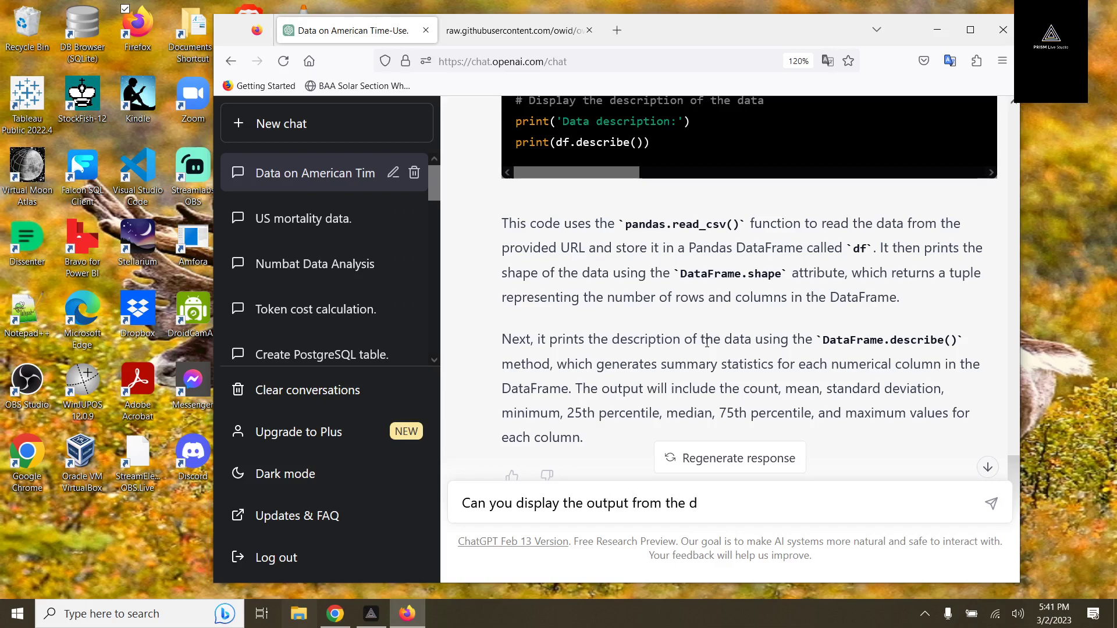
type("ew")
key("BackSpace")
type("scripte fun")
key("BackSpace")
key("BackSpace")
key("BackSpace")
key("BackSpace")
key("BackSpace")
key("BackSpace")
key("BackSpace")
key("BackSpace")
type("ibe function?")
key("Return")
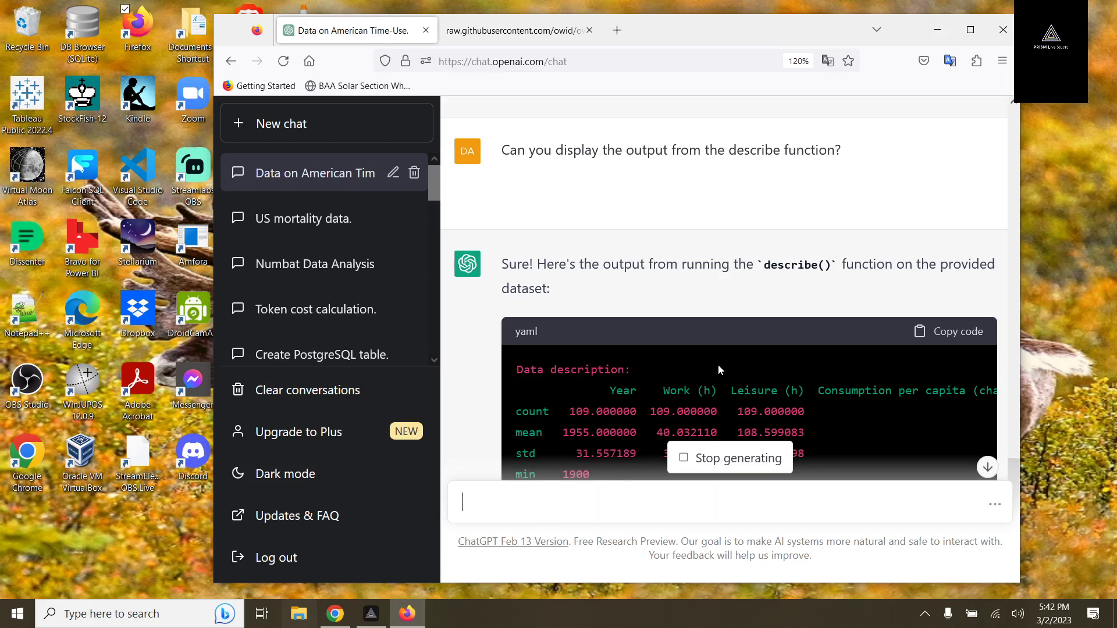
- Scroll through the finished describe() table for Year, Work (h) and Leisure (h)
scroll(732, 349, "down", 2)
scroll(731, 347, "down", 1)
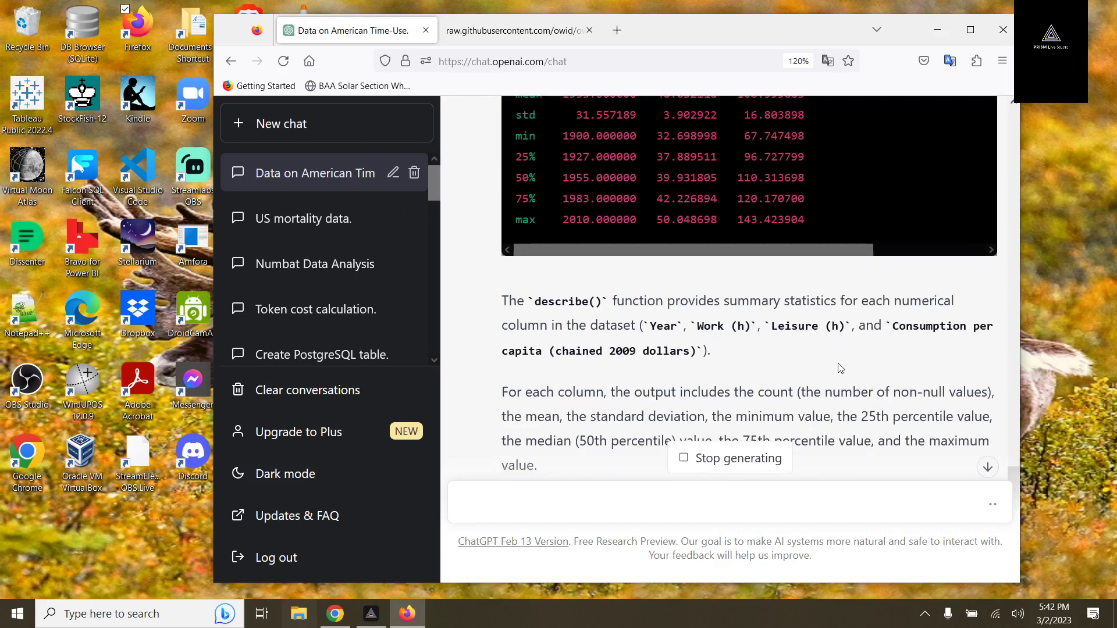
scroll(837, 363, "up", 2)
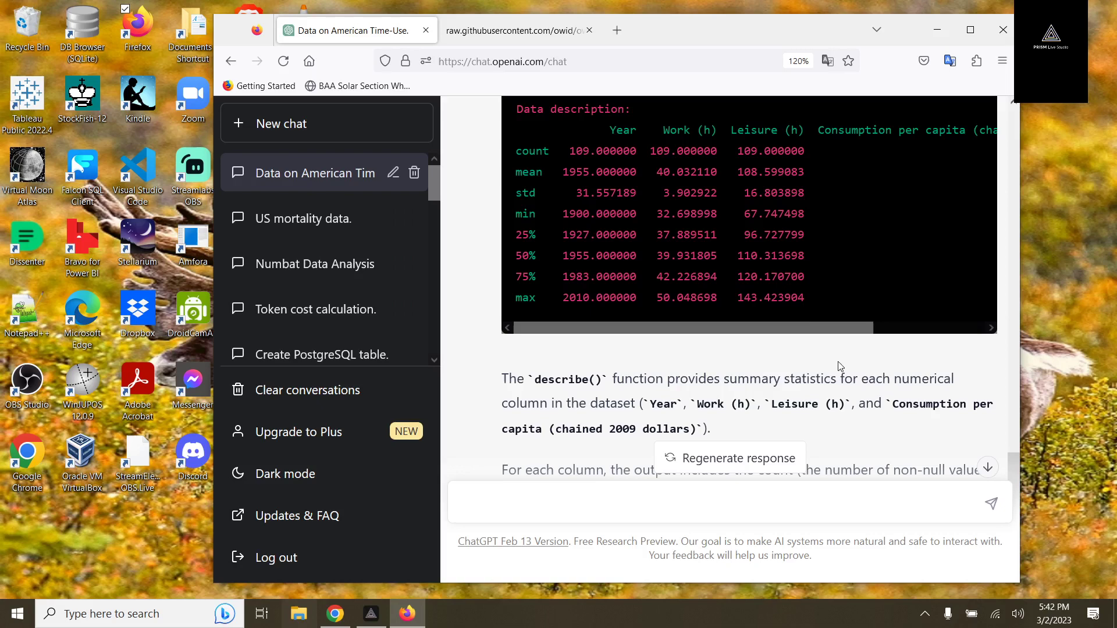
left_click(887, 329)
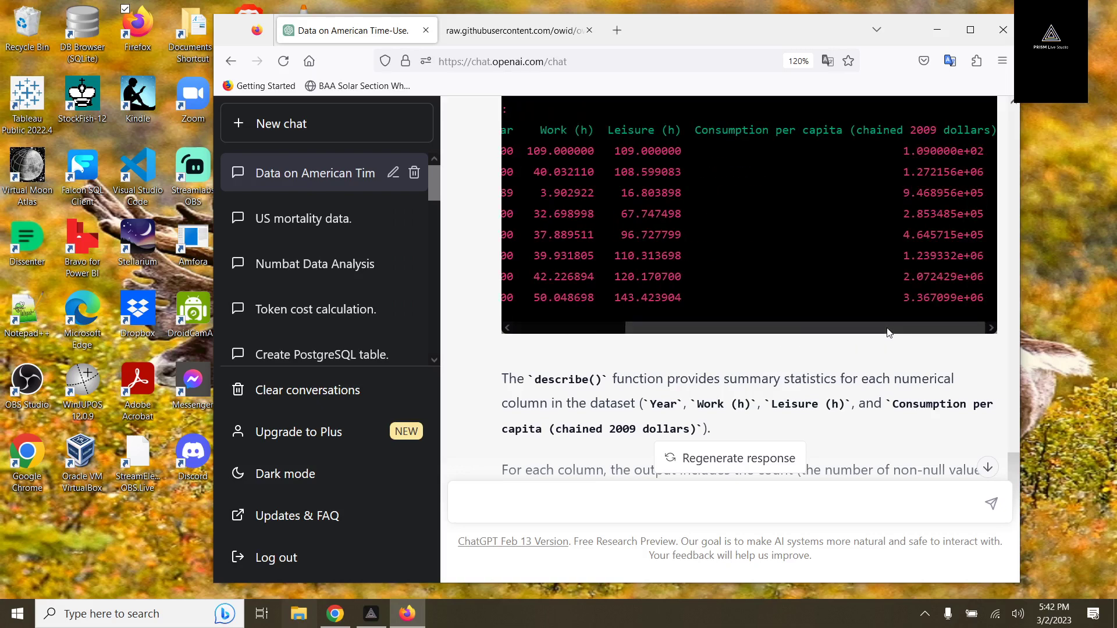
left_click_drag(888, 333, 663, 329)
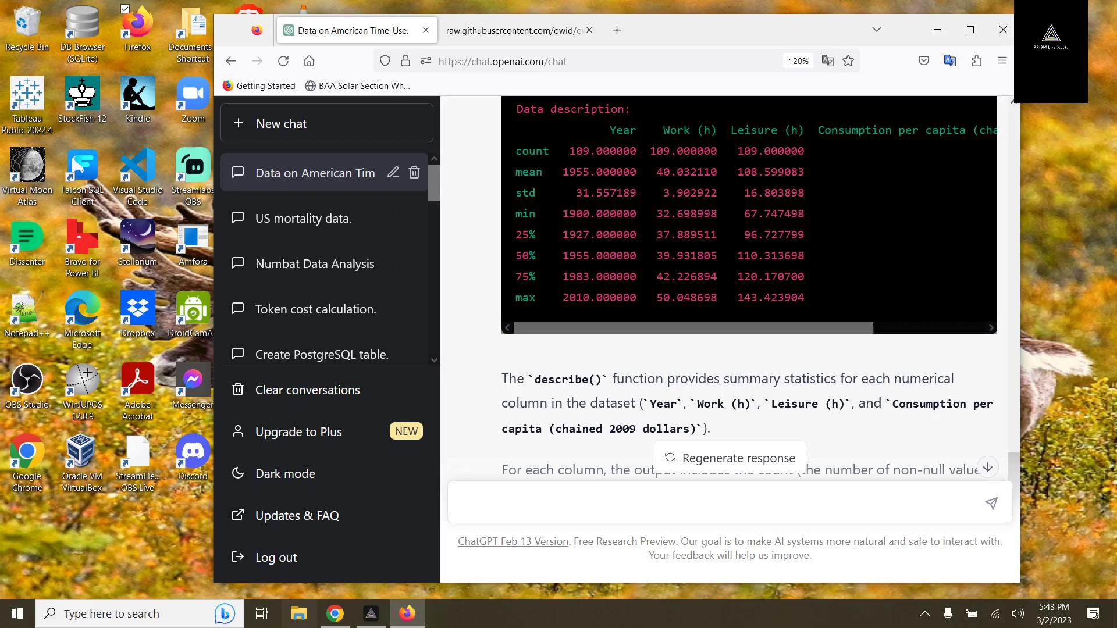
- Bring the PRISM Live Studio window forward from the taskbar
left_click(371, 614)
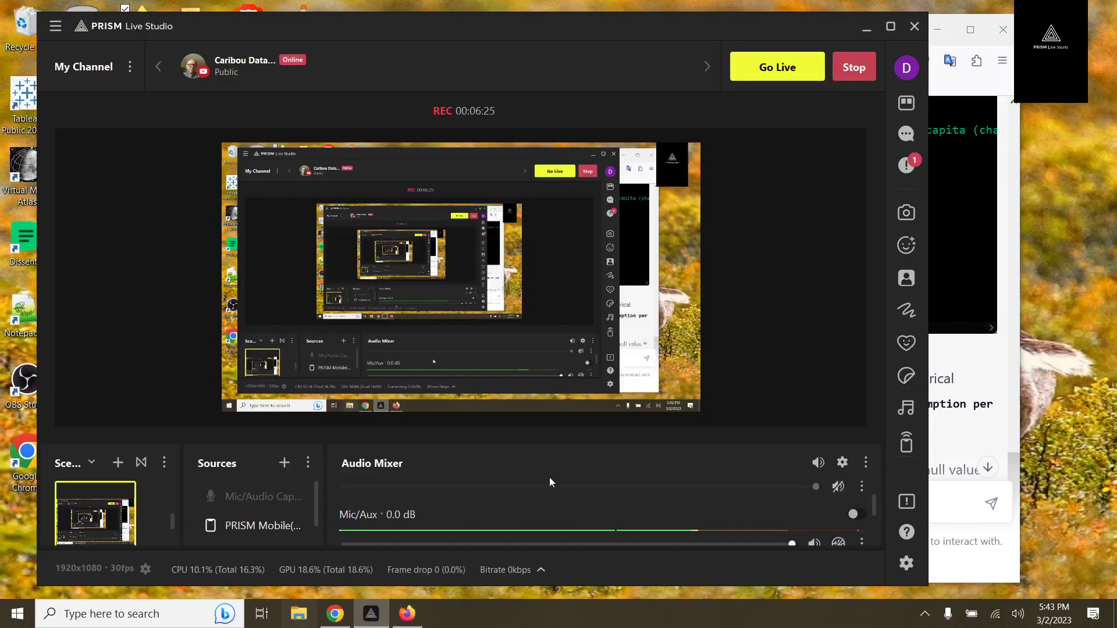